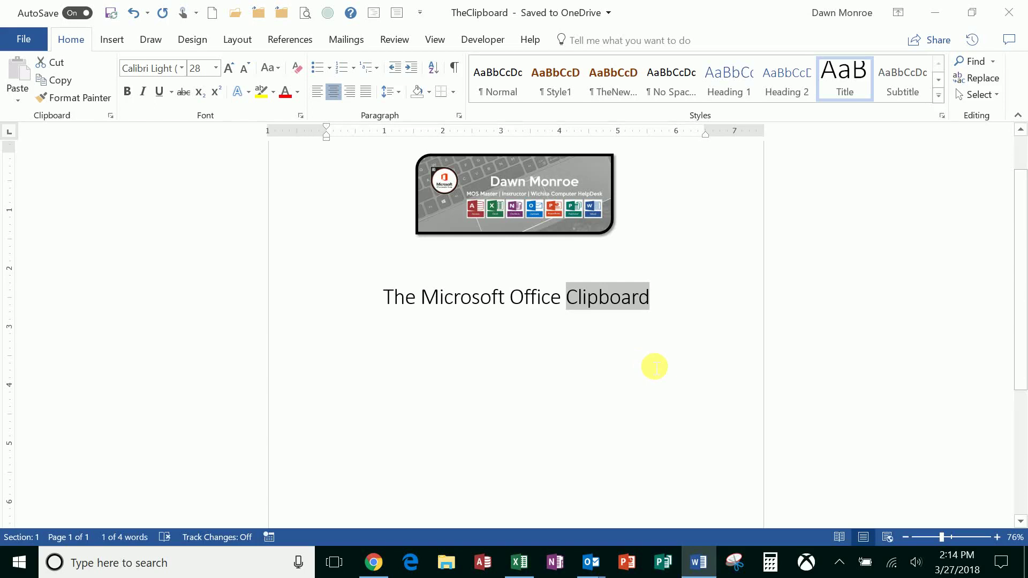
Put the insertion point at the title's start and show the Office Clipboard pane with its two stored items
left_click(383, 304)
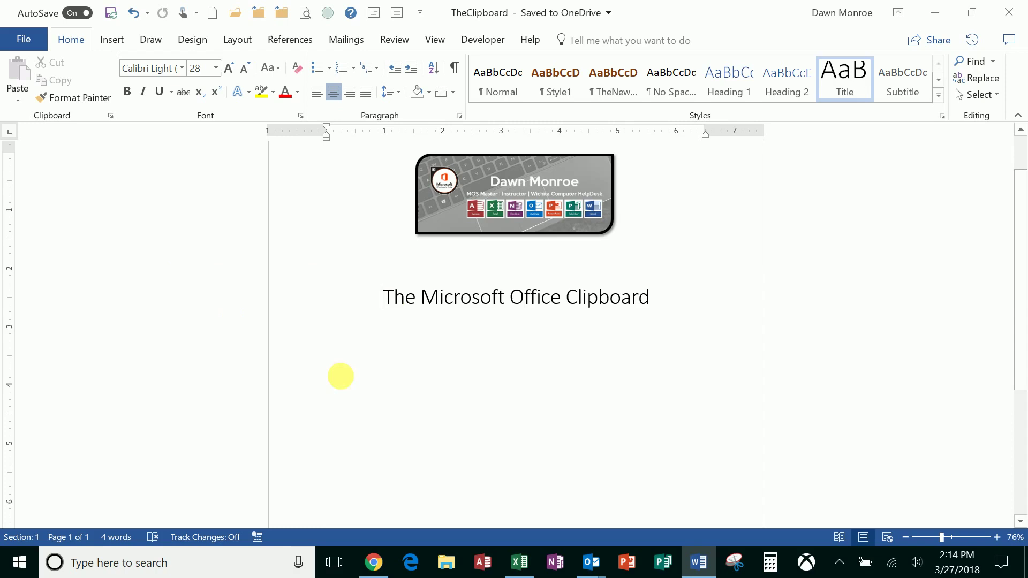
double_click(464, 301)
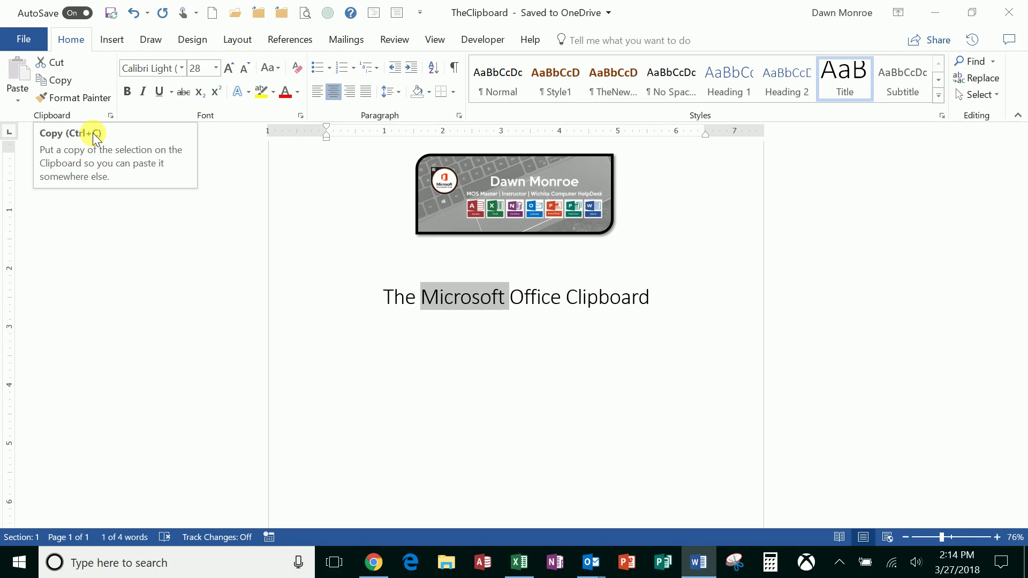
right_click(465, 290)
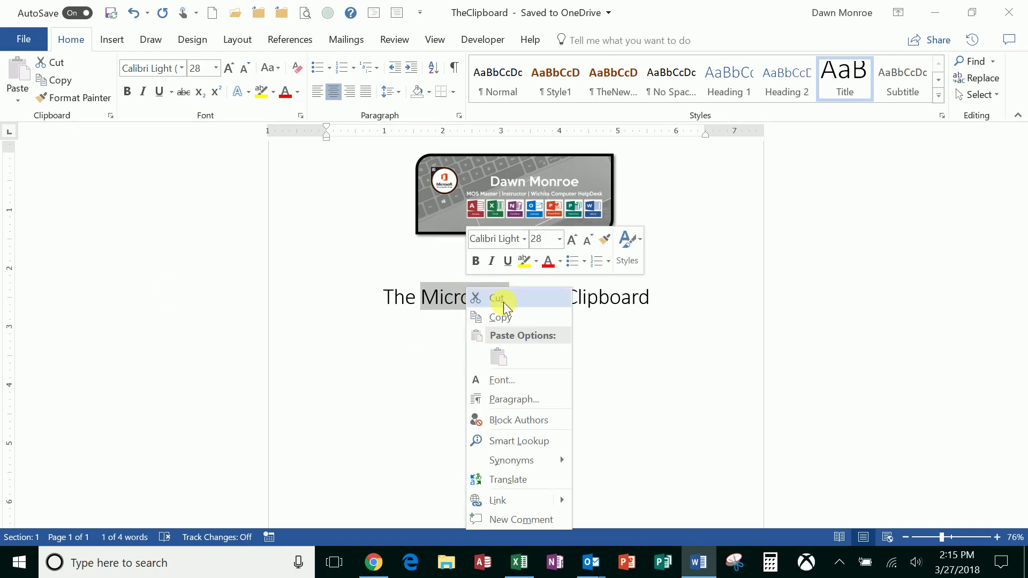
key("Escape")
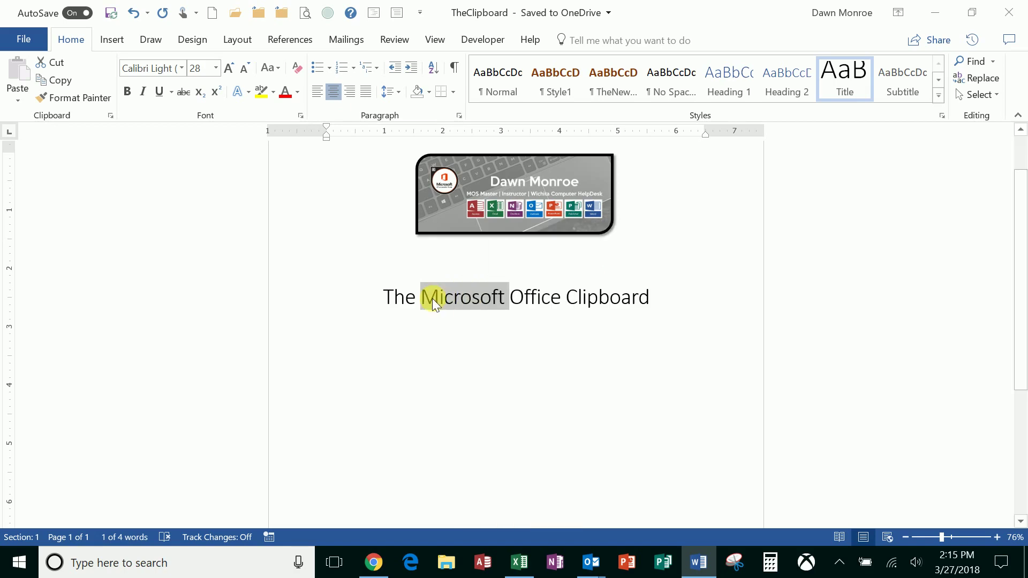
left_click(384, 299)
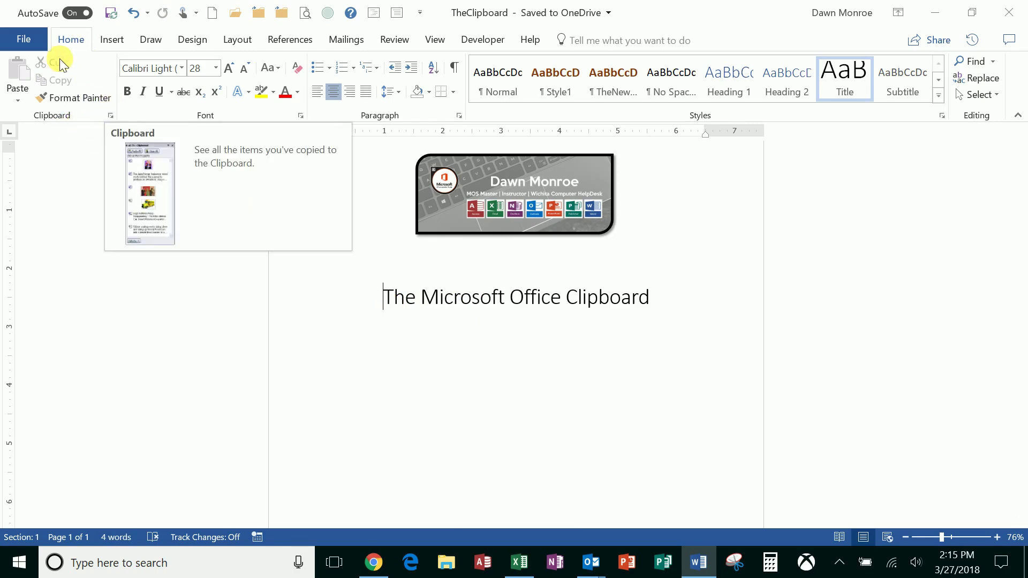
left_click(112, 115)
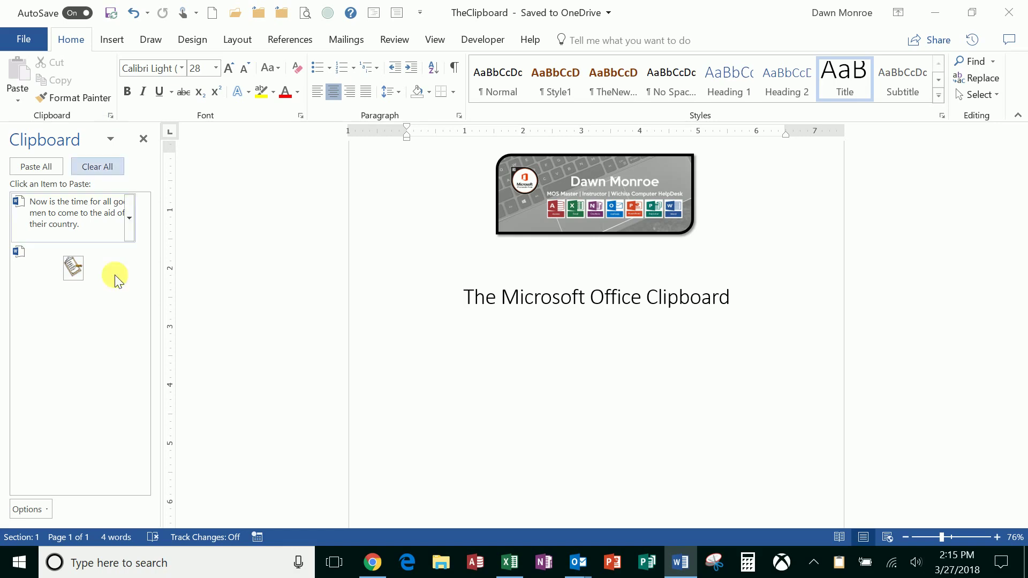
Copy the first paragraph of the Office Clipboard support article in Chrome, then return to Word
left_click(383, 568)
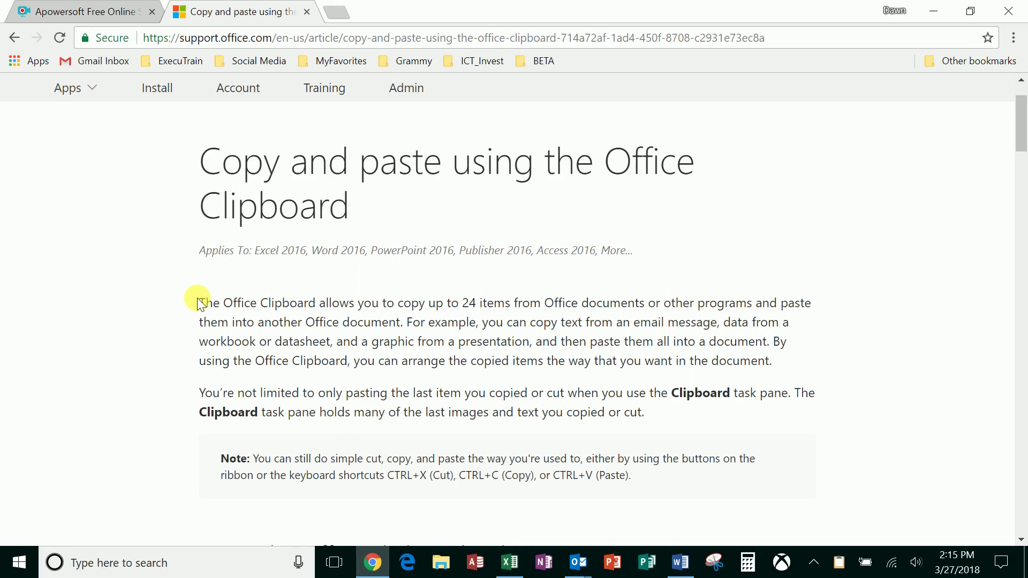
left_click_drag(202, 305, 811, 358)
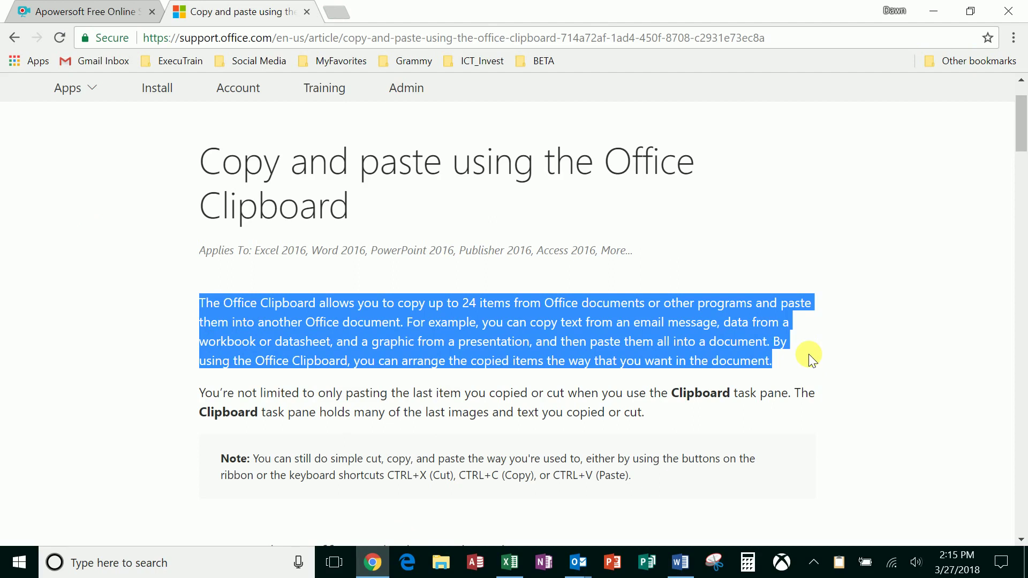
key("ctrl+c")
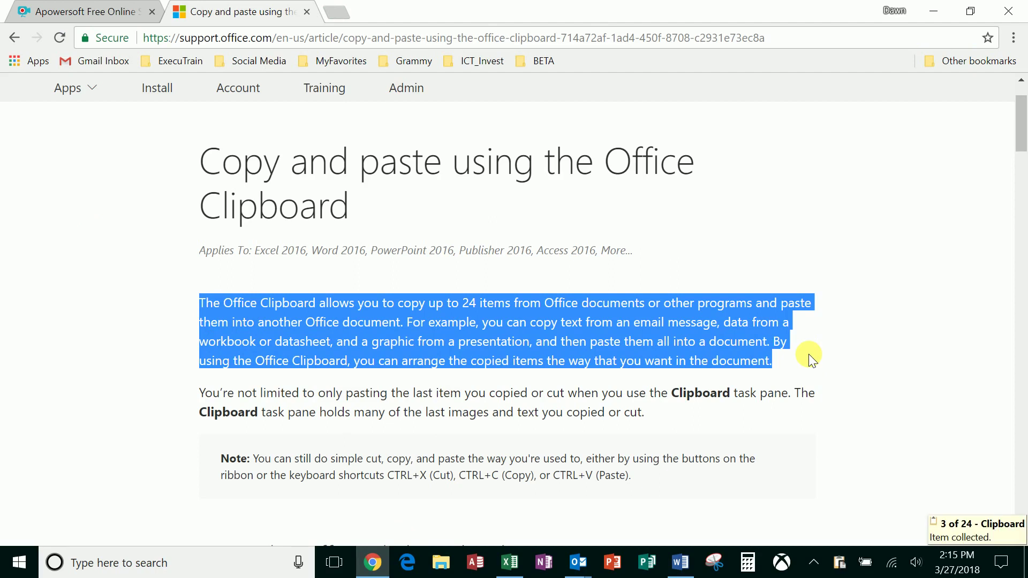
left_click(680, 565)
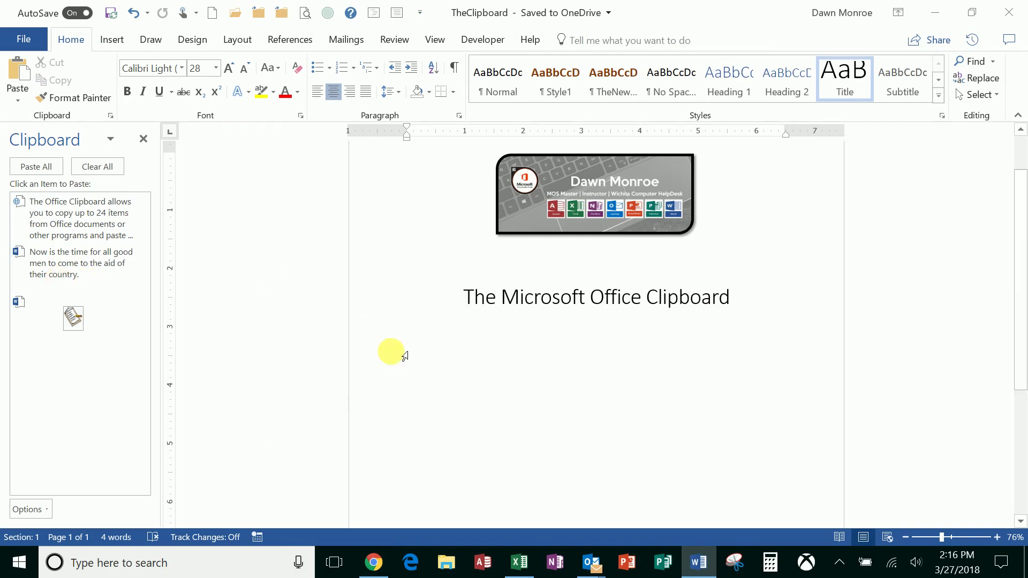
Paste the 'The Office Clipboard allows you to copy…' paragraph below the title, with the clipboard picture beneath it
left_click(438, 356)
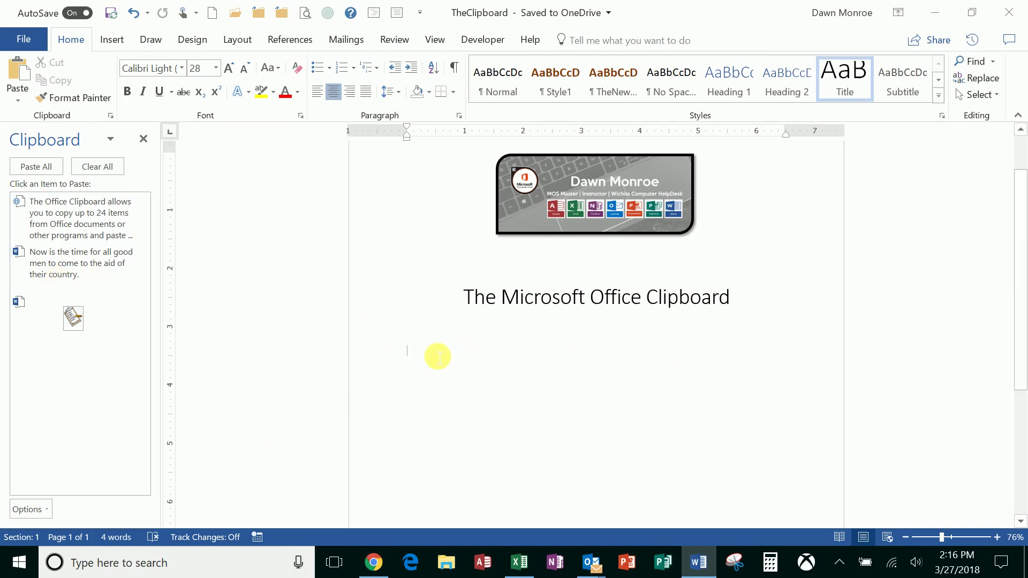
mouse_move(132, 222)
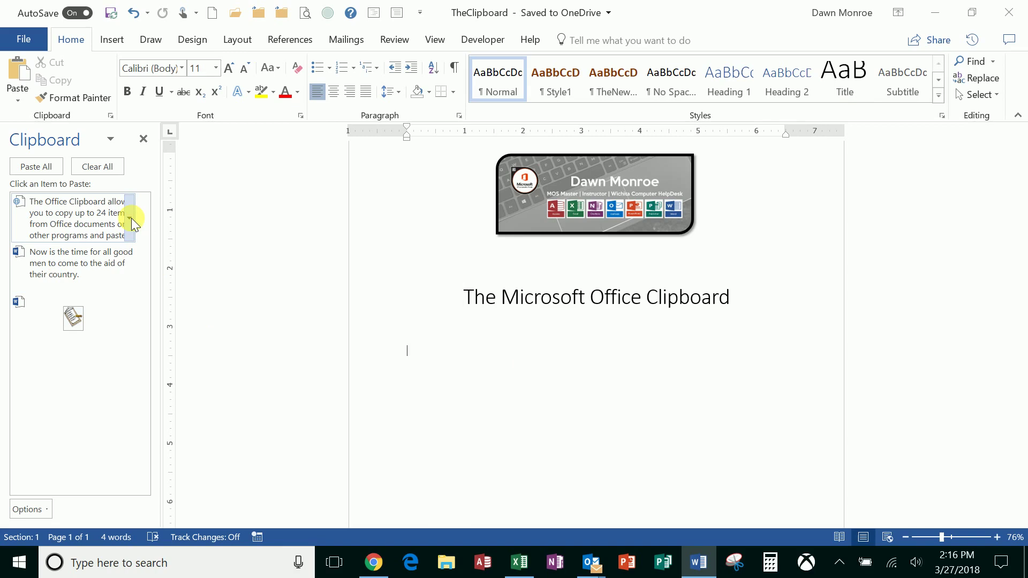
left_click(131, 219)
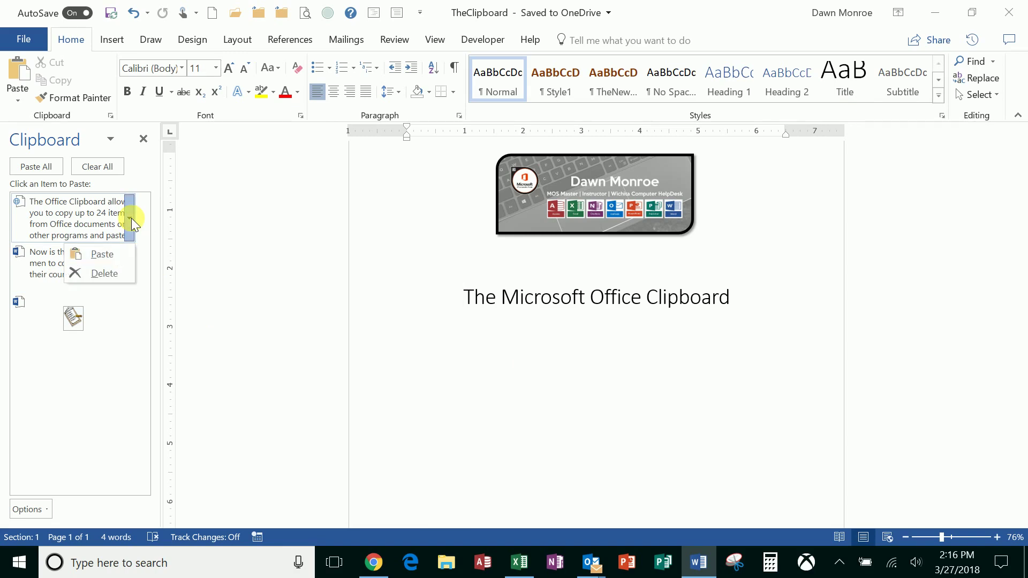
left_click(102, 254)
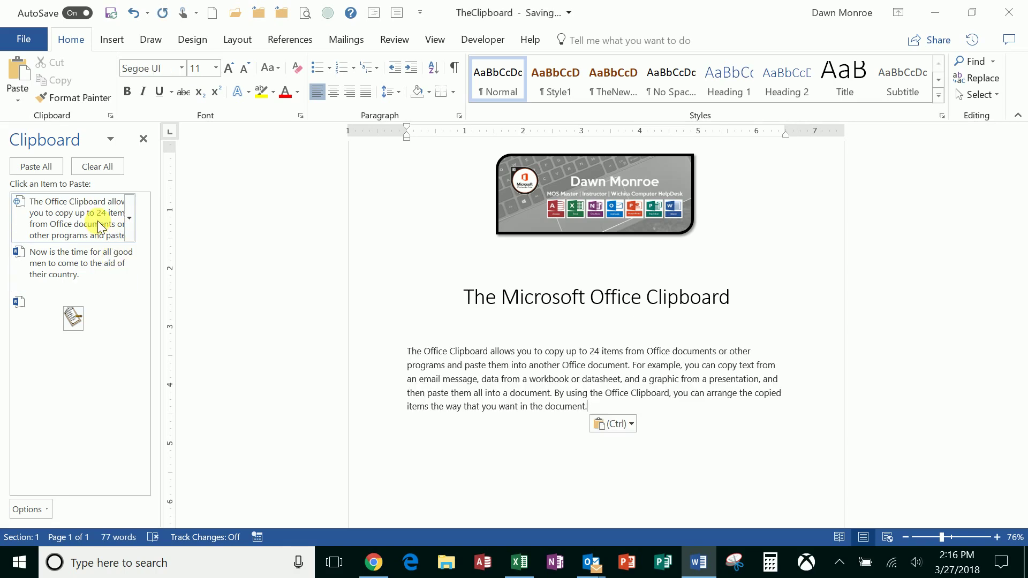
key("Return")
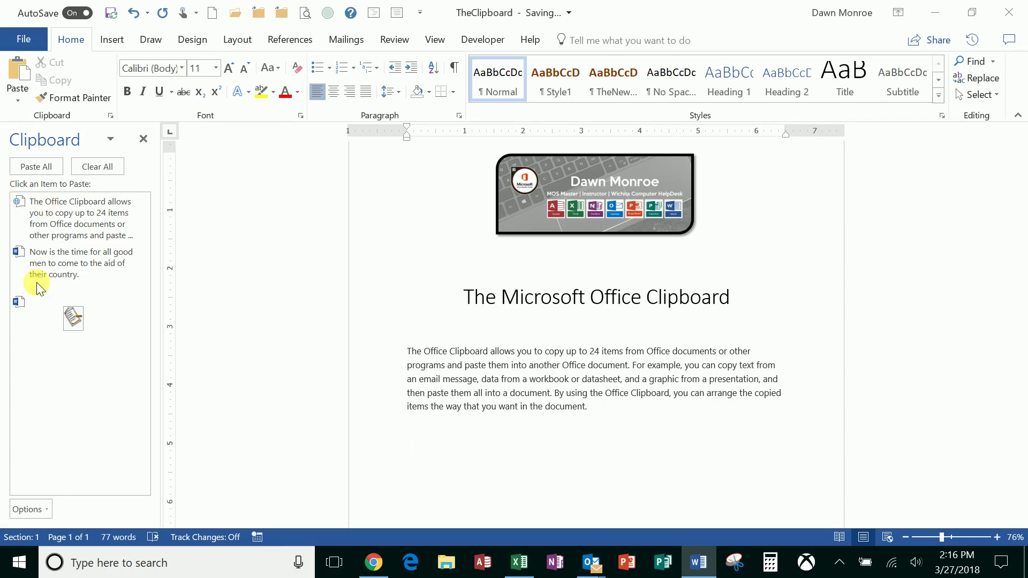
left_click(76, 325)
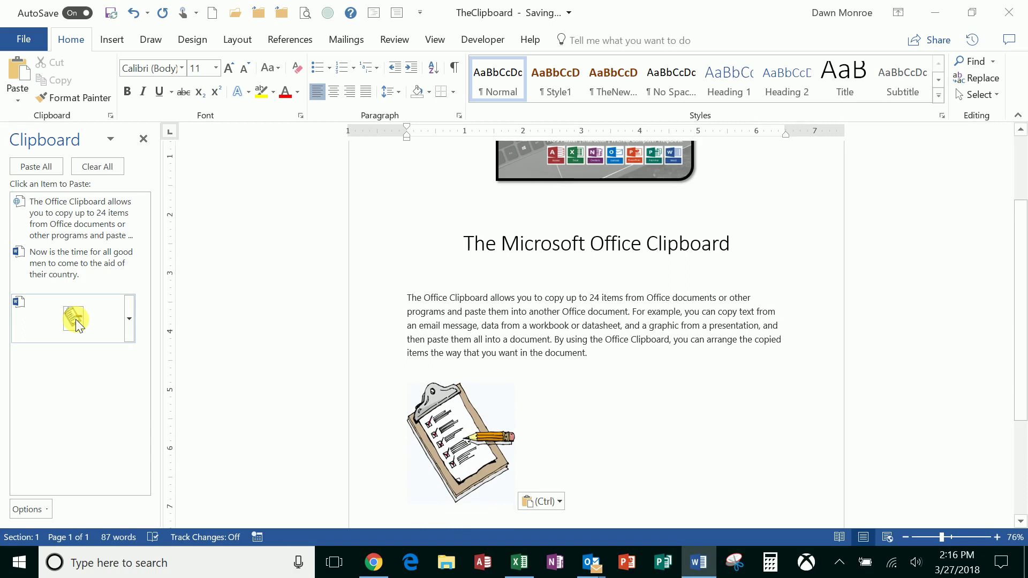
In the Excel department workbook, show the Clipboard pane and copy Accounting and Engineering separately
left_click(525, 566)
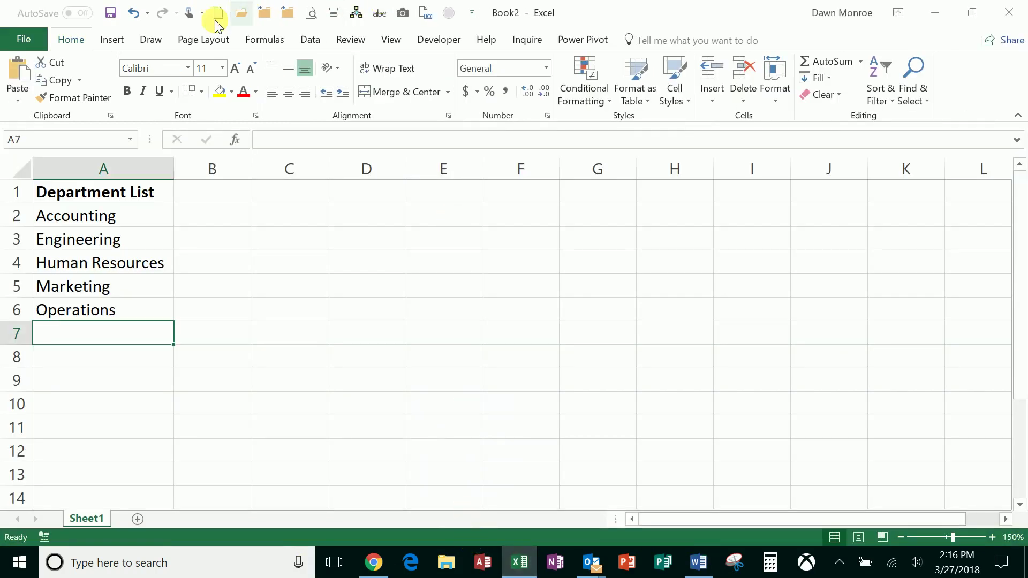
left_click(110, 115)
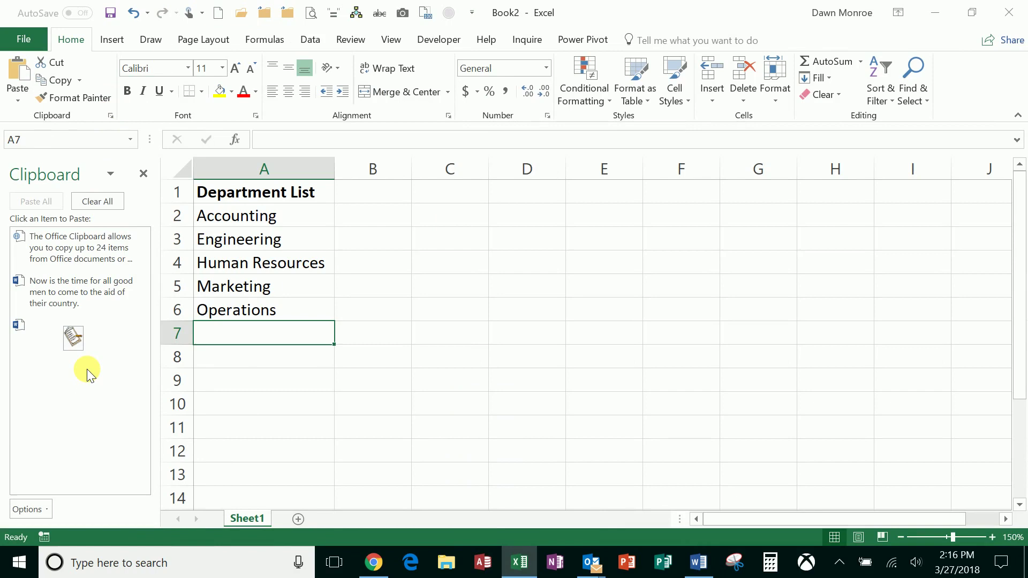
left_click(269, 219)
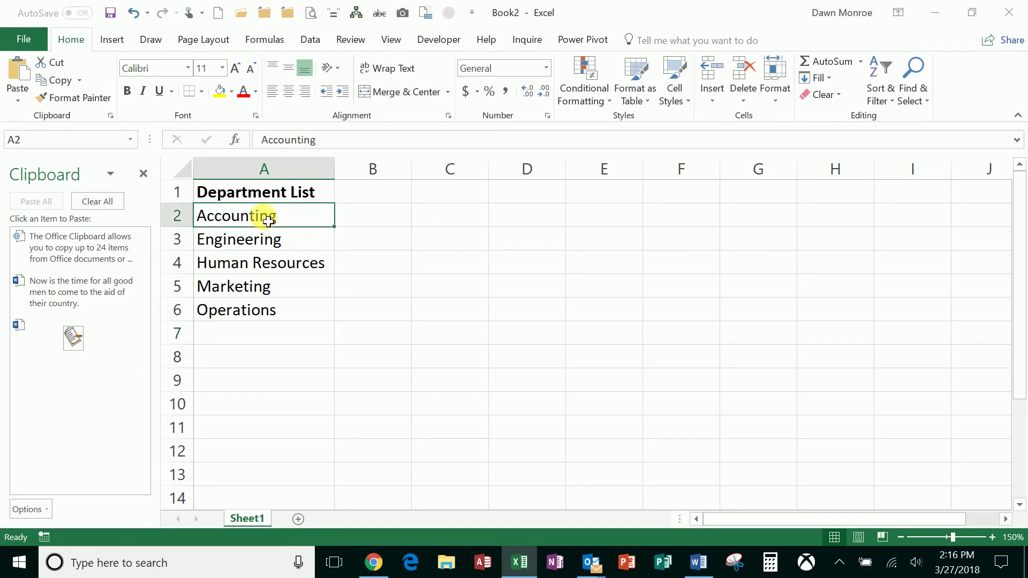
key("ctrl+c")
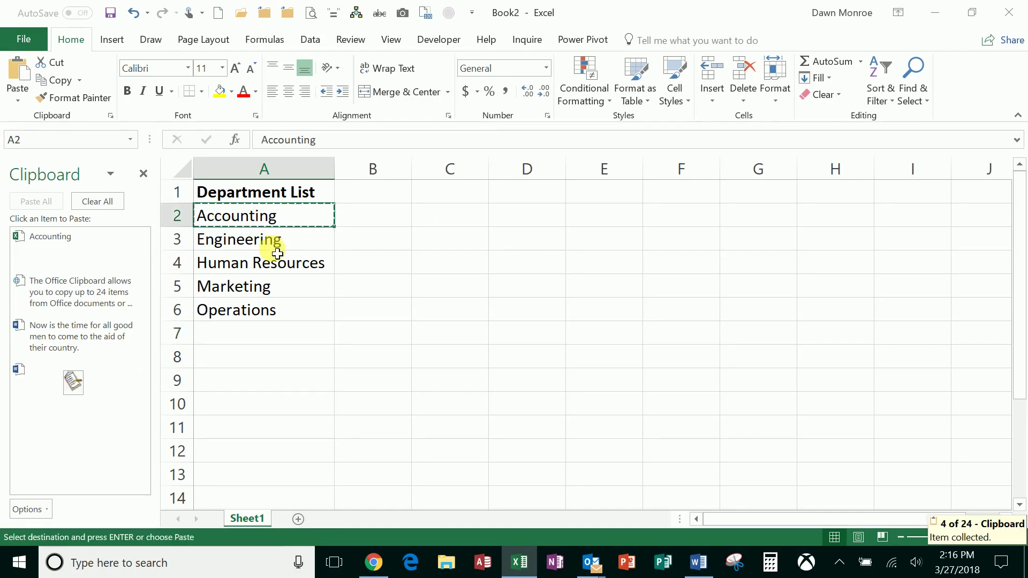
left_click(273, 250)
key("ctrl+c")
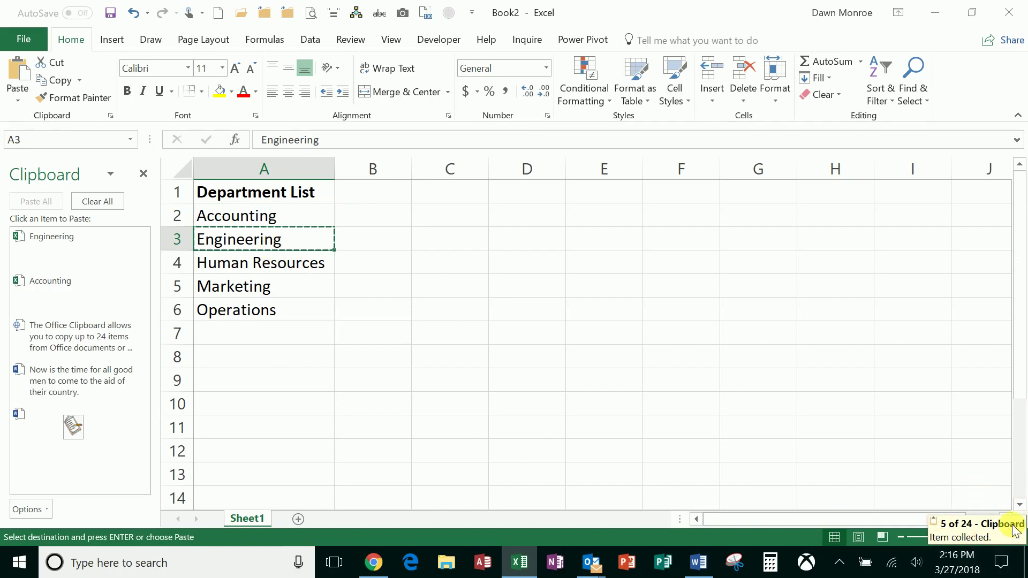
Copy Human Resources, Marketing and Operations separately, undoing the accidental paste into A6
left_click(225, 266)
key("ctrl+c")
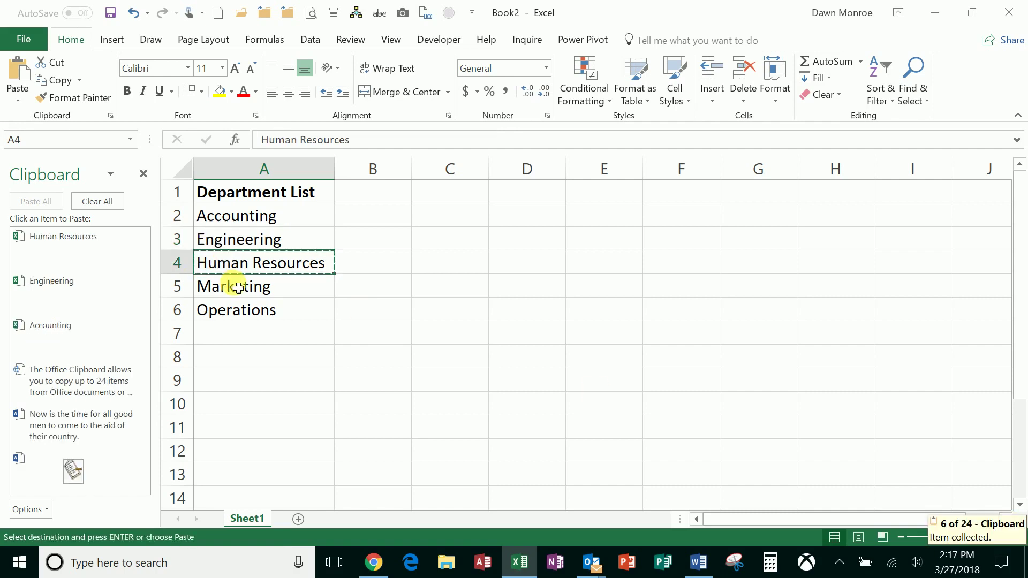
left_click(238, 290)
key("ctrl+c")
left_click(246, 320)
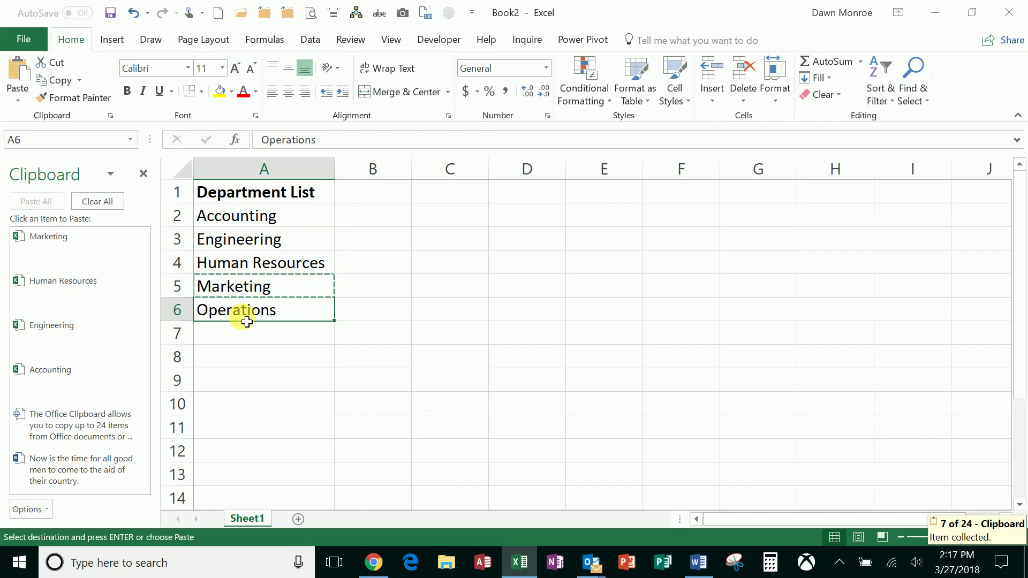
key("ctrl+v")
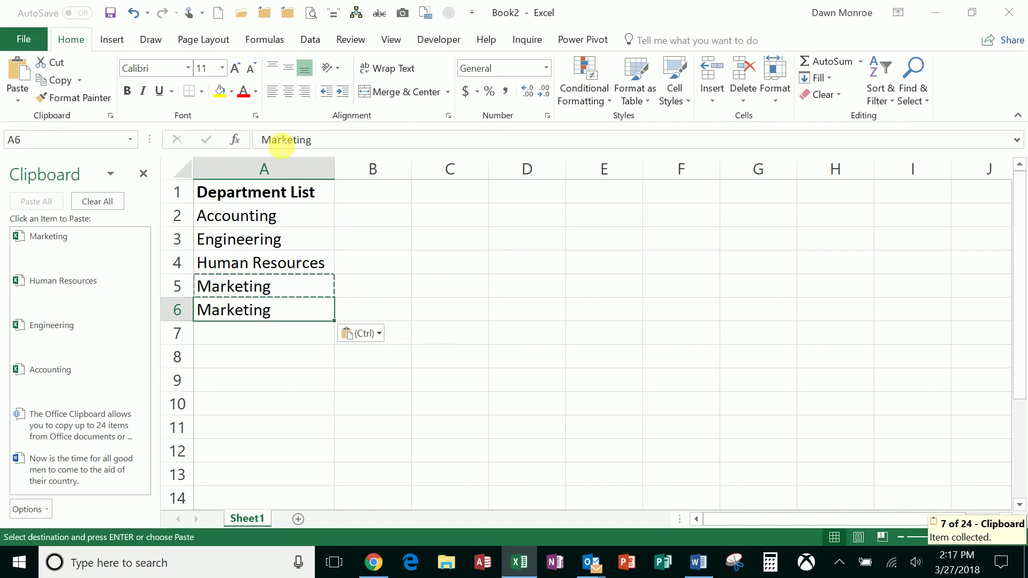
left_click(134, 14)
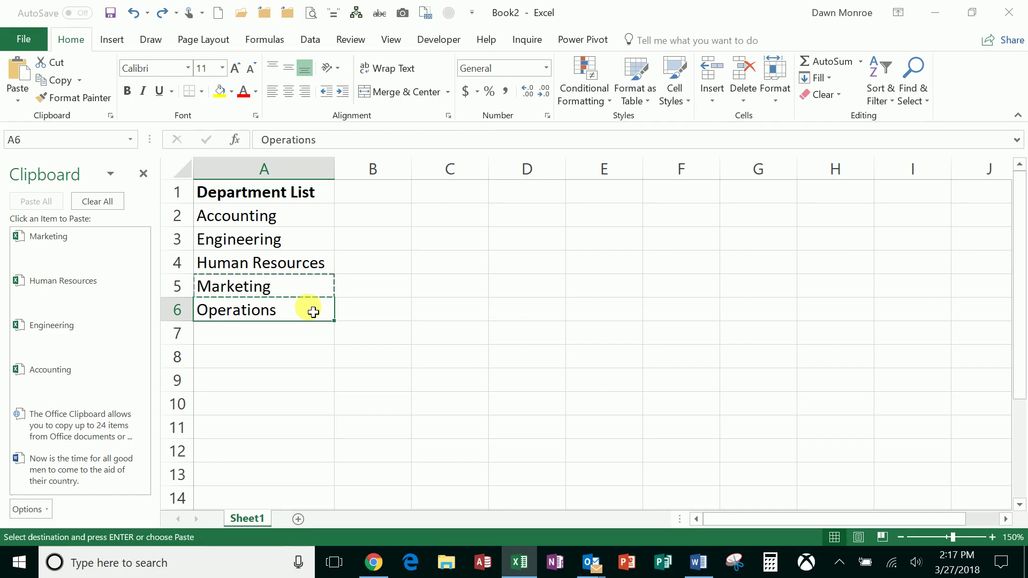
key("Escape")
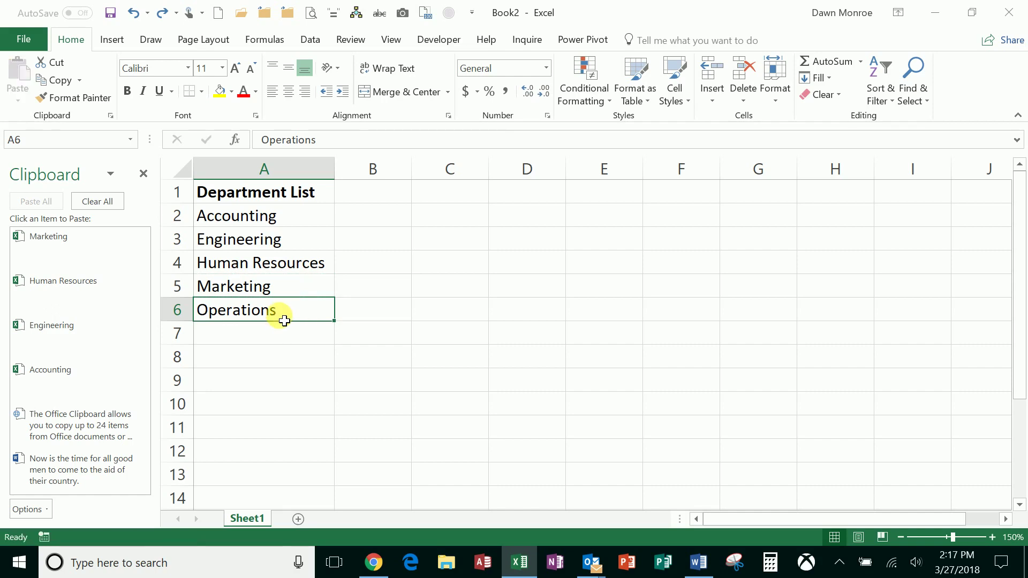
key("ctrl+c")
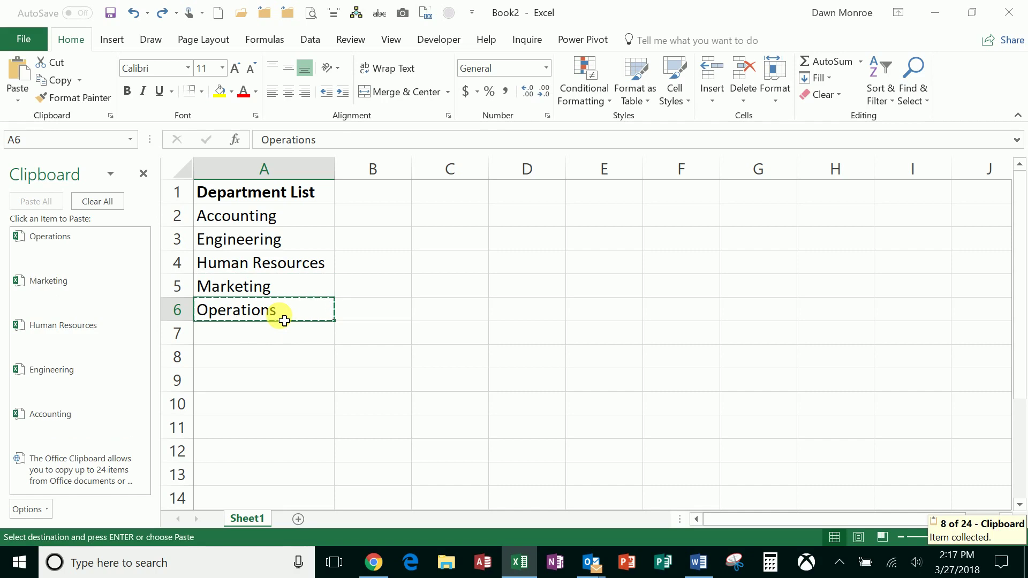
Paste Human Resources into E3, Engineering into E7 and Accounting into D11 from the Clipboard pane
left_click(615, 247)
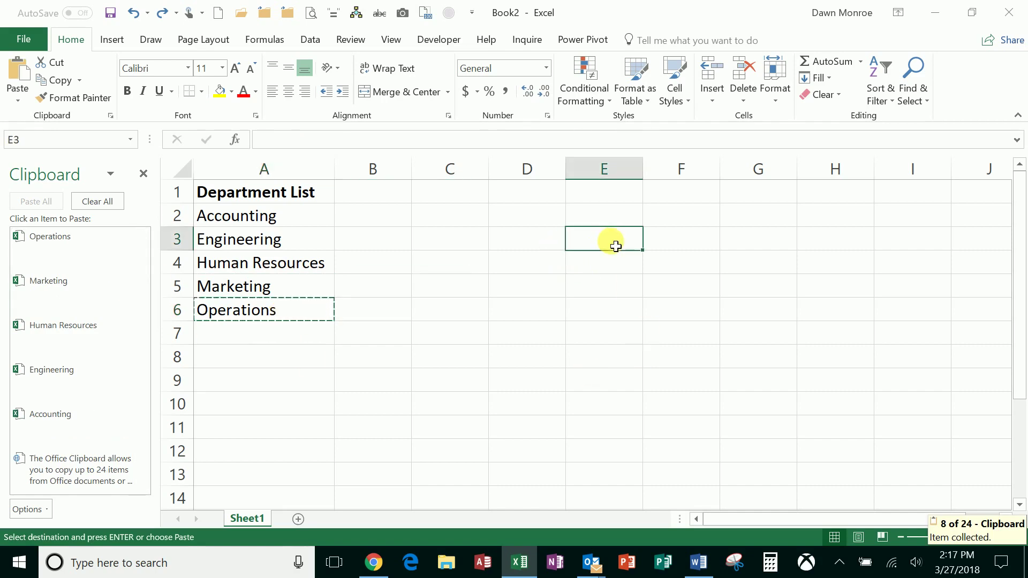
left_click(52, 329)
left_click(572, 335)
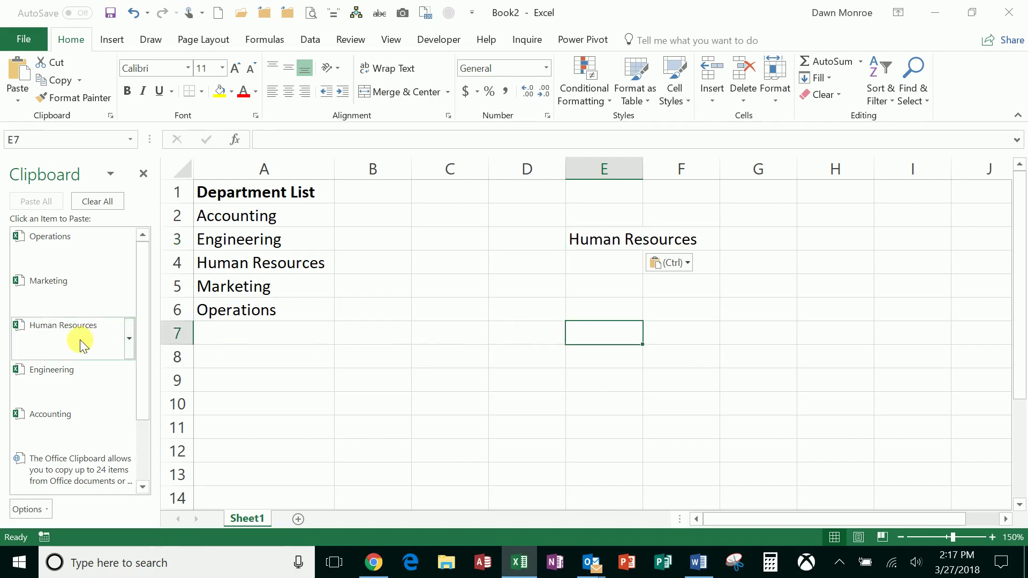
left_click(68, 371)
left_click(503, 435)
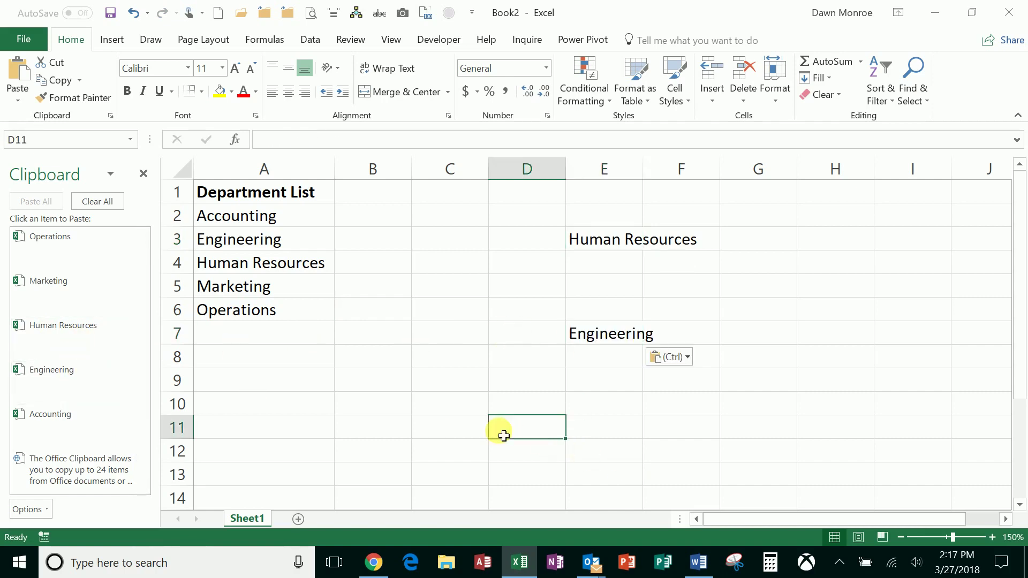
left_click(71, 426)
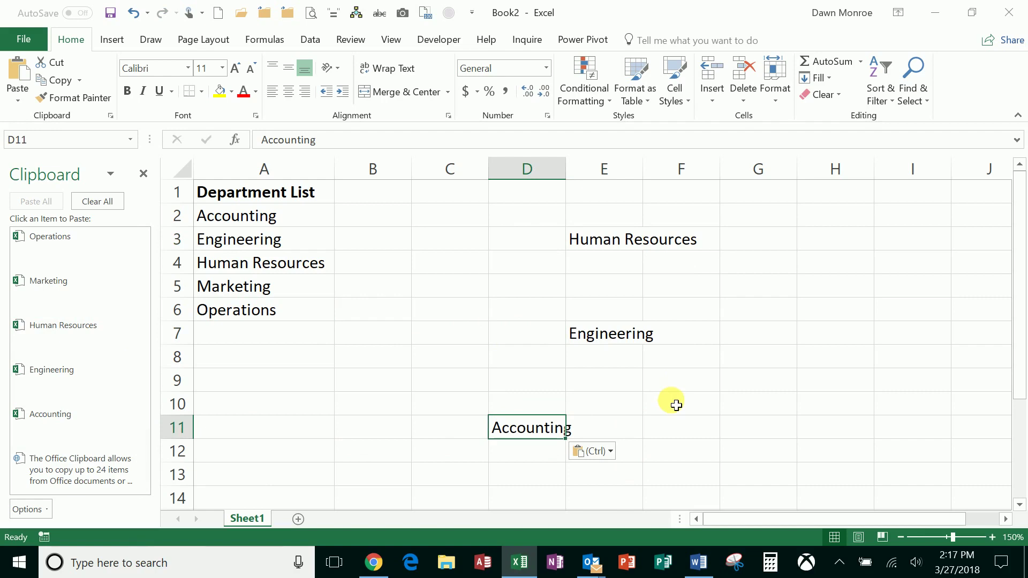
key("Escape")
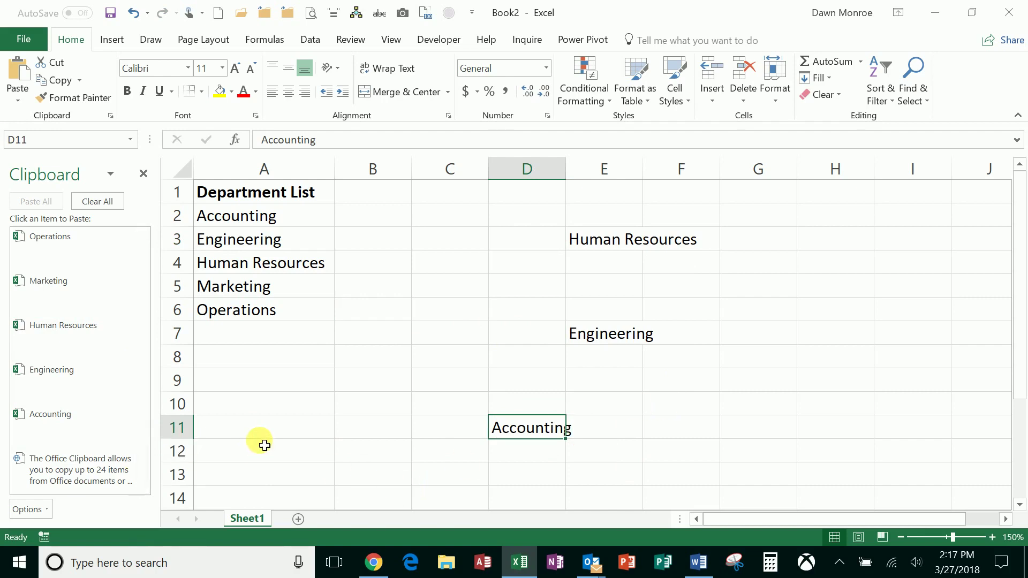
Paste the Office Clipboard description text into A16, then copy A1:A6 as one clipboard item
scroll(265, 445, "down", 2)
left_click(249, 402)
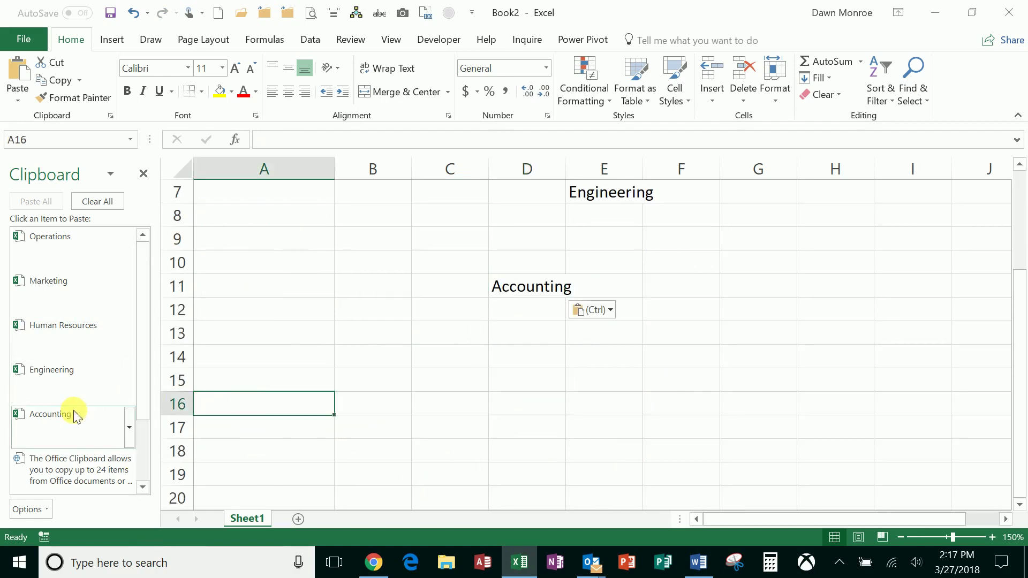
left_click(61, 472)
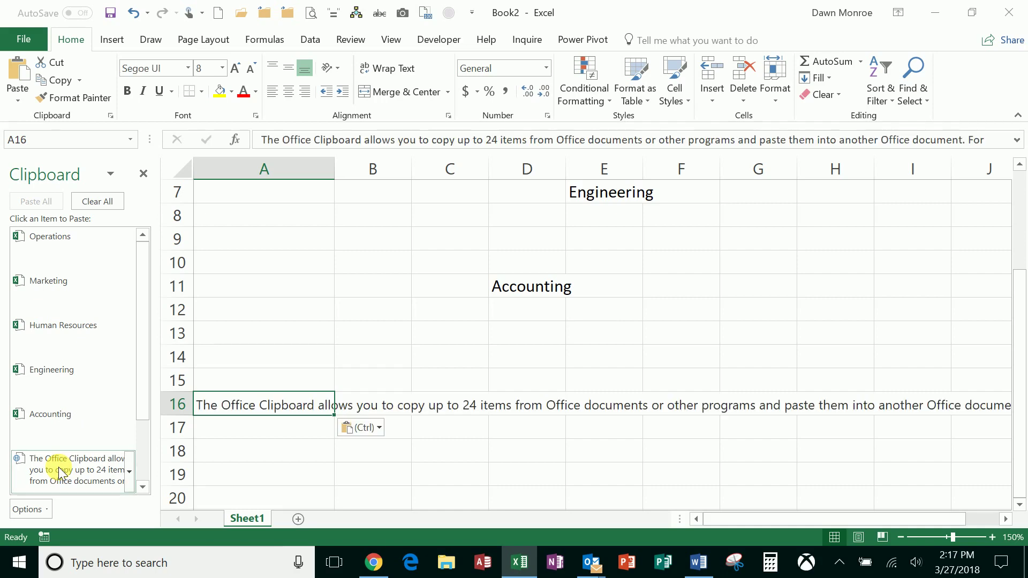
scroll(281, 308, "up", 2)
left_click_drag(275, 192, 286, 313)
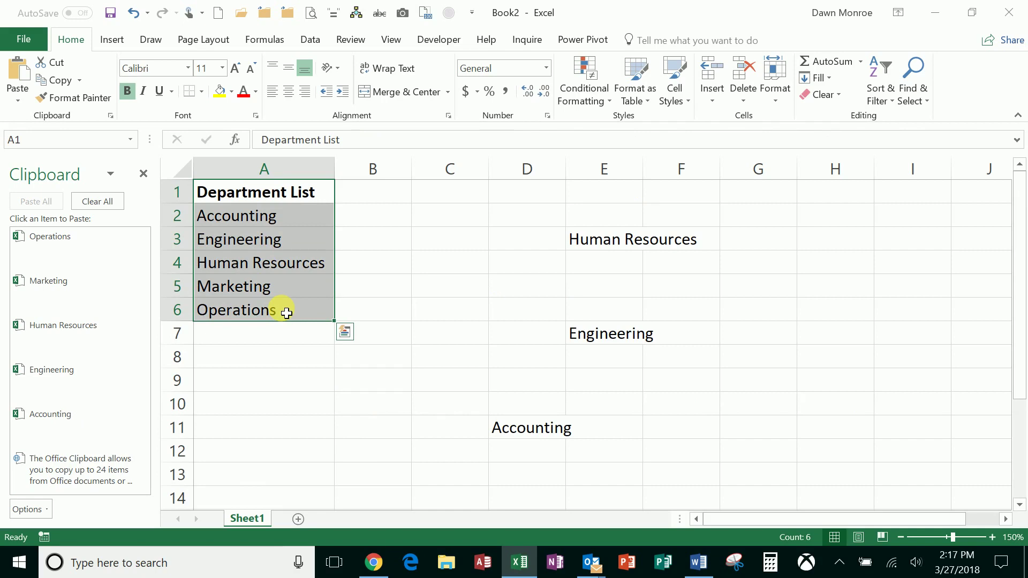
key("ctrl+c")
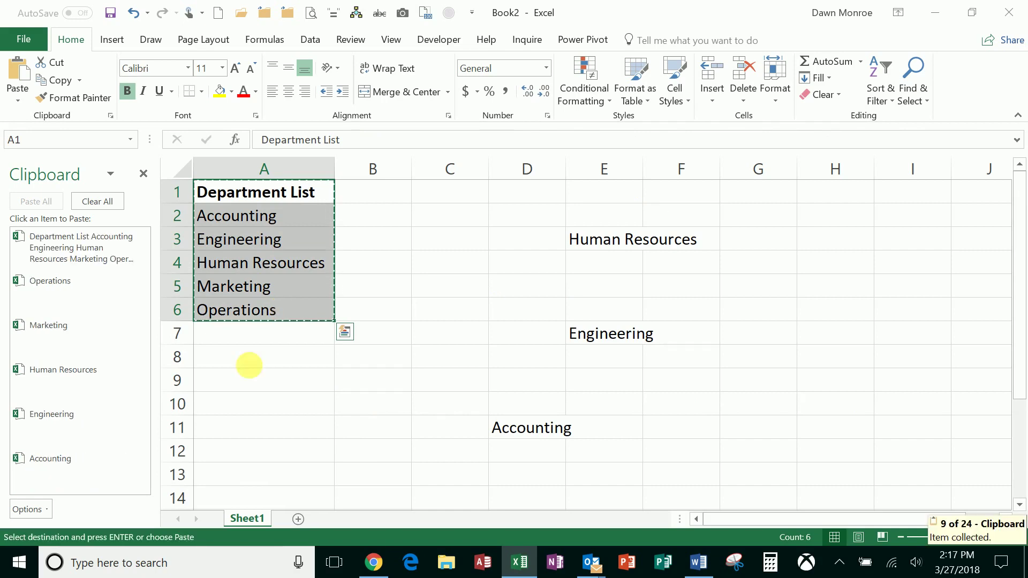
In TheClipboard, paste the Accounting-through-Operations Department List from the Clipboard pane below the picture
left_click(697, 563)
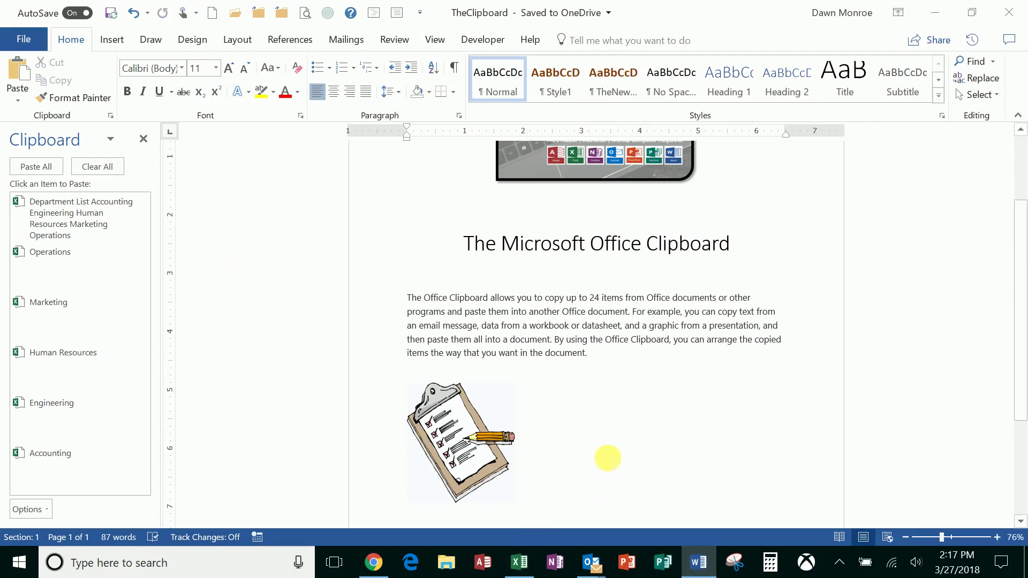
scroll(608, 458, "down", 1)
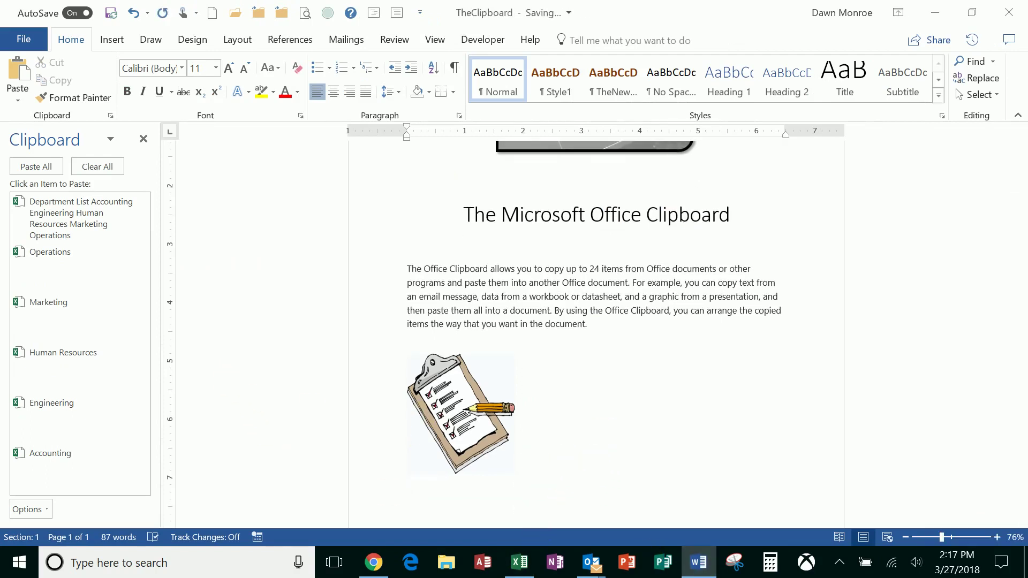
scroll(523, 457, "down", 5)
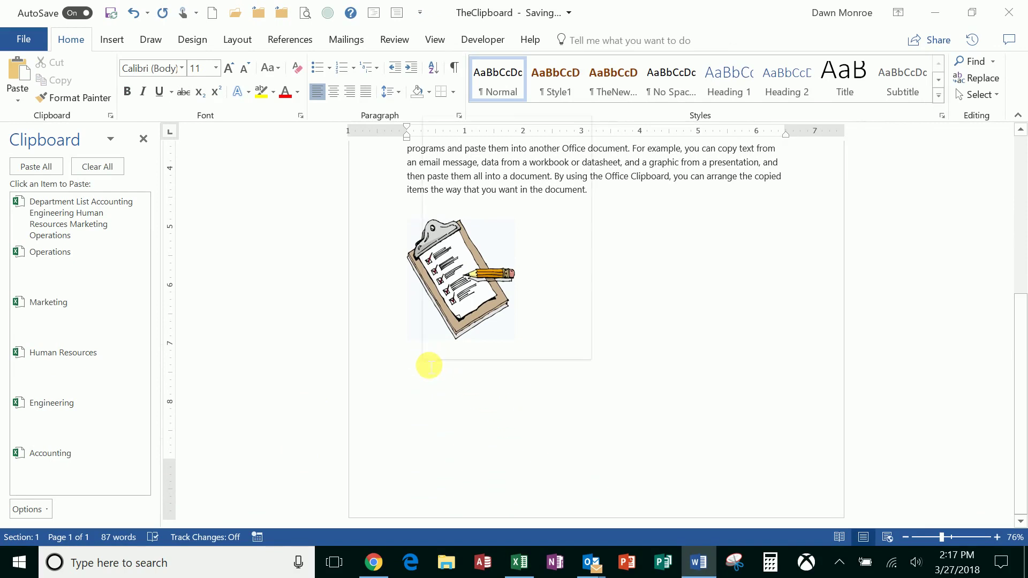
right_click(426, 364)
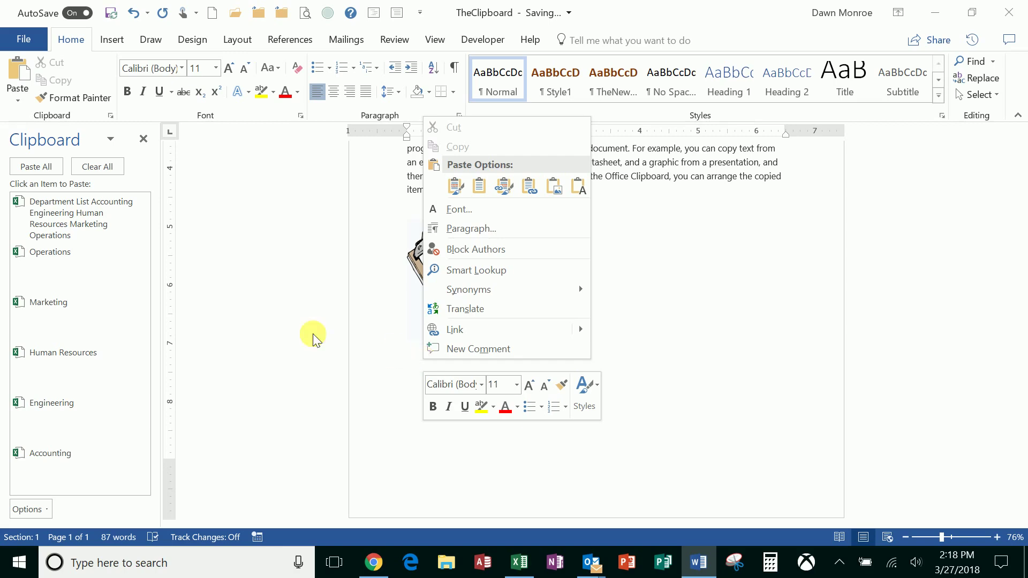
left_click(91, 223)
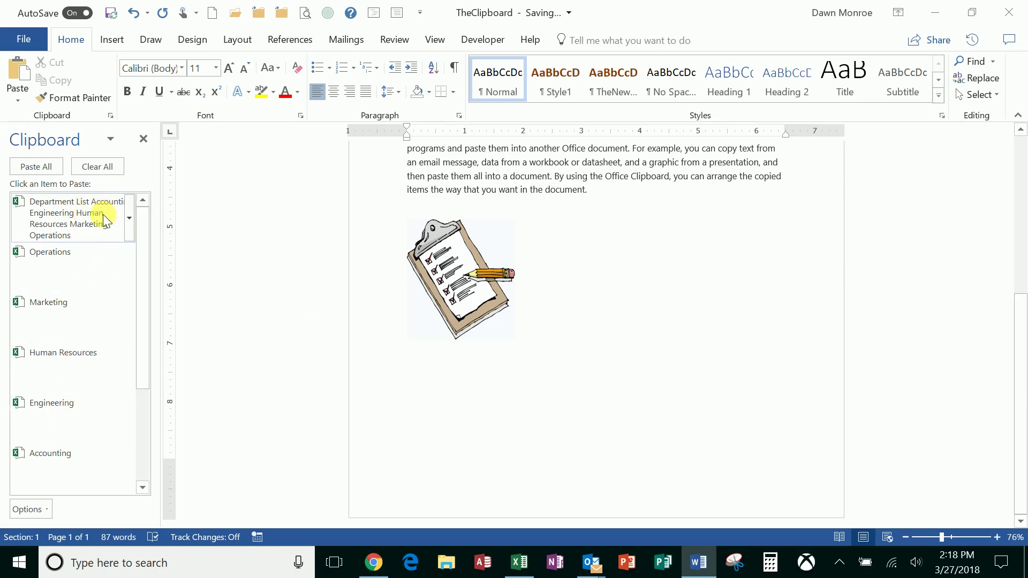
left_click(130, 217)
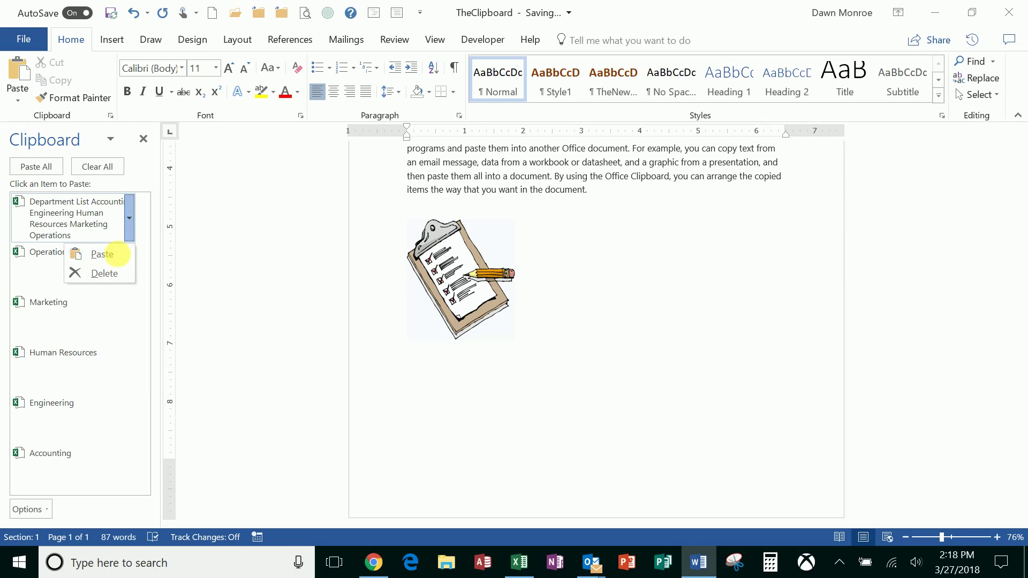
left_click(117, 254)
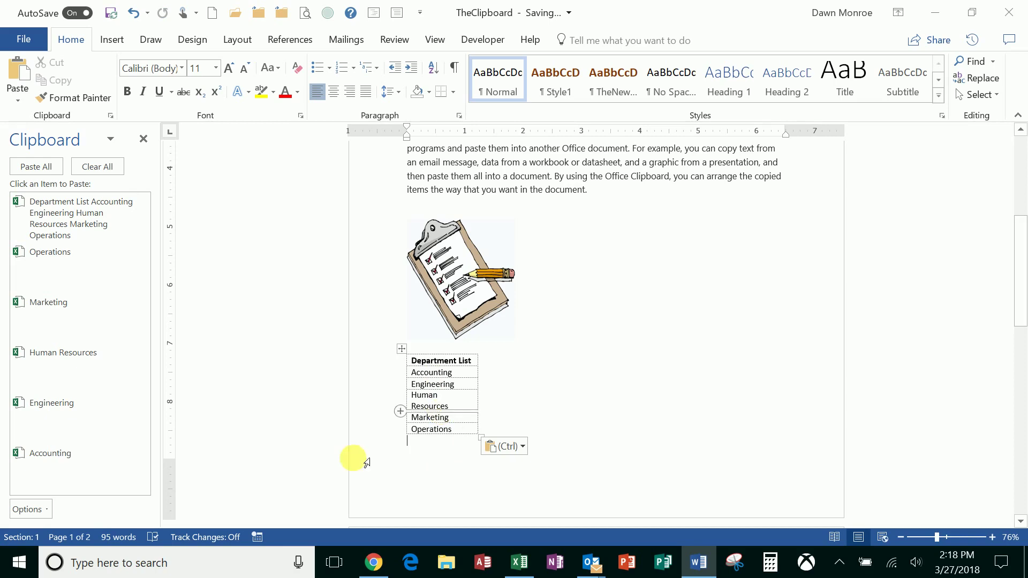
Uncheck Show Office Clipboard Automatically in the Clipboard pane's Options
left_click(40, 508)
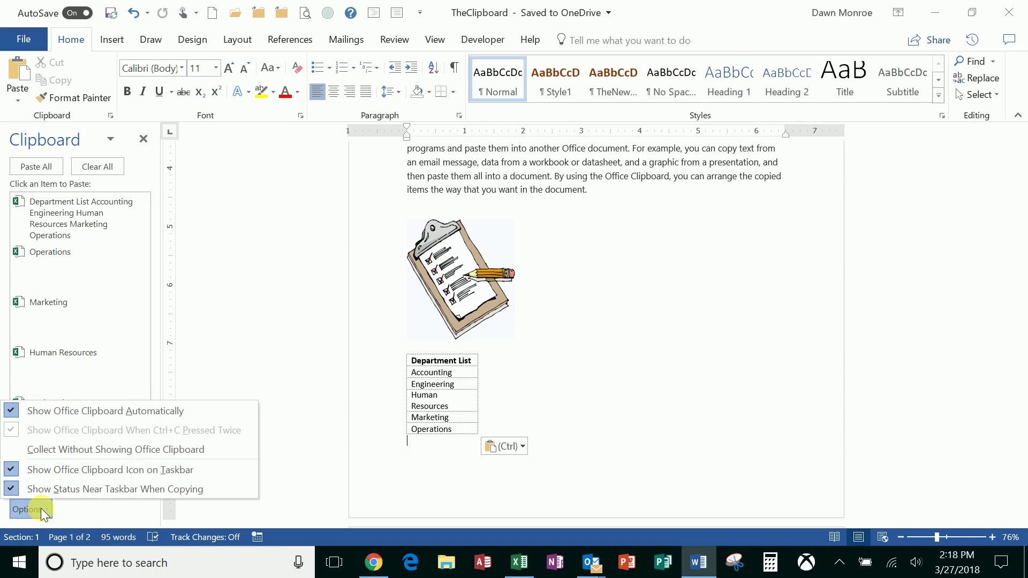
left_click(13, 413)
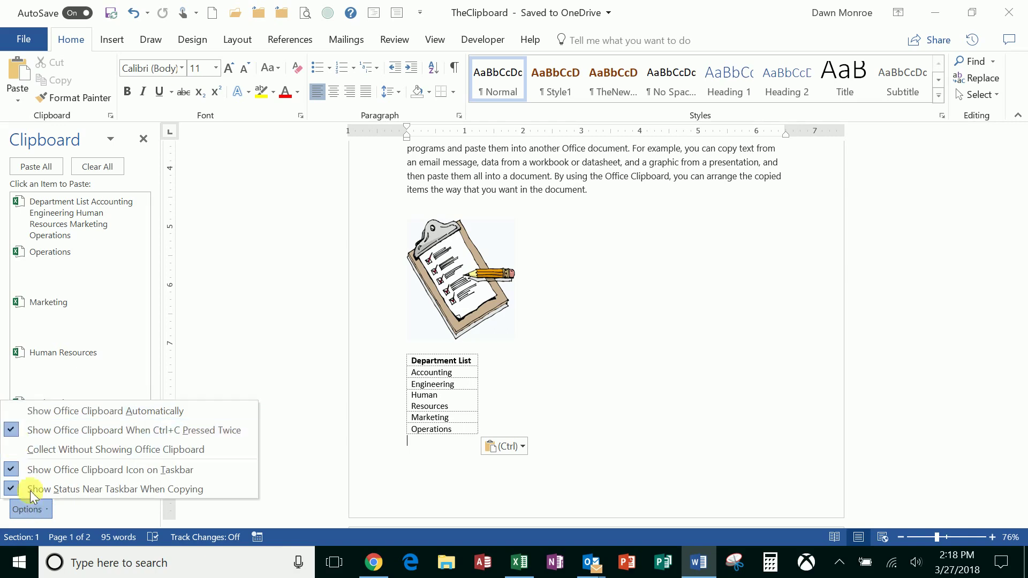